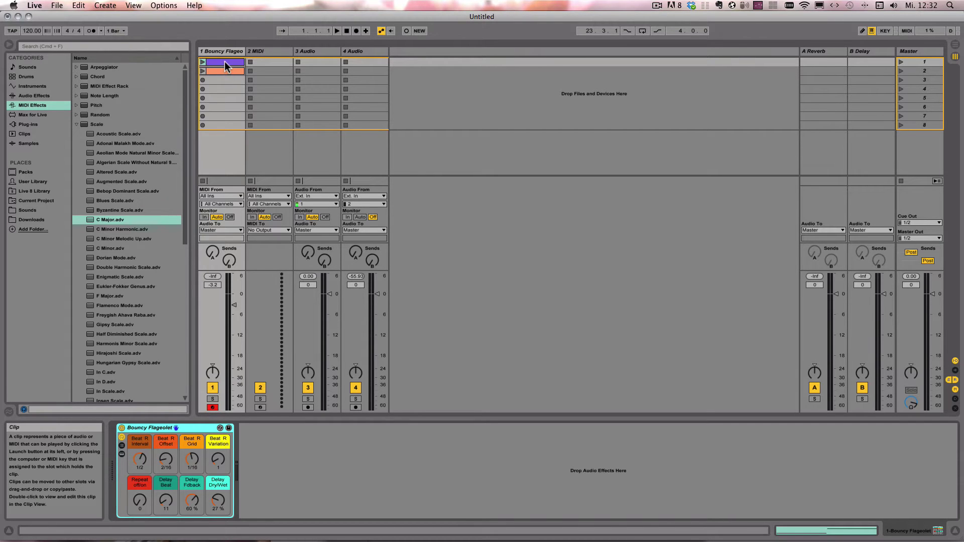
Step: Show the first Bouncy Flageolet clip's C3 and G3 notes in the folded note editor
{"action": "double_click", "coordinate": [224, 61]}
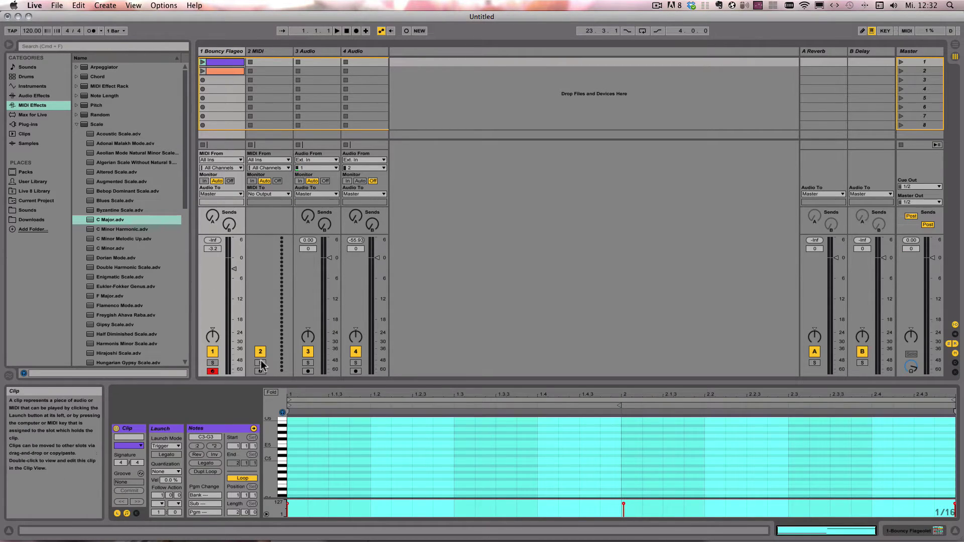
{"action": "left_click", "coordinate": [271, 392]}
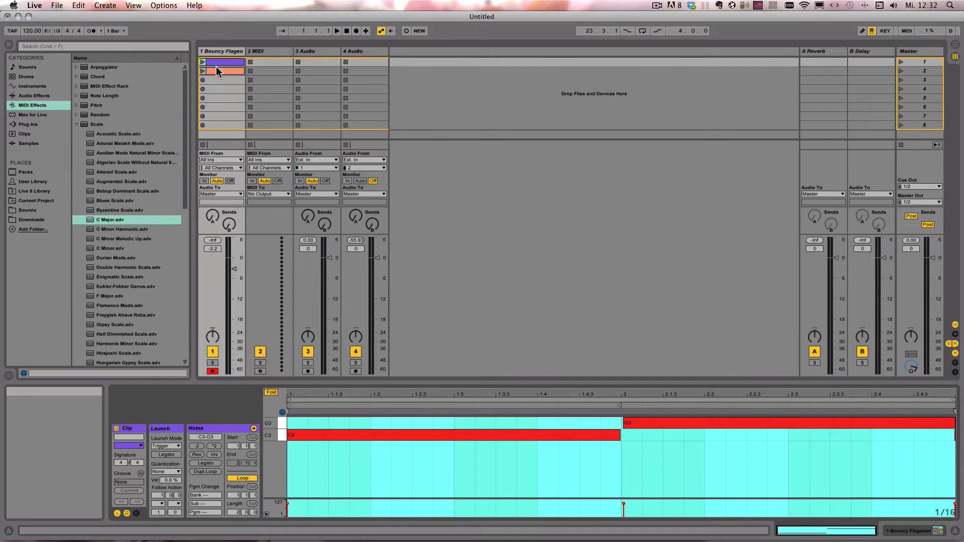
{"action": "left_click", "coordinate": [217, 71]}
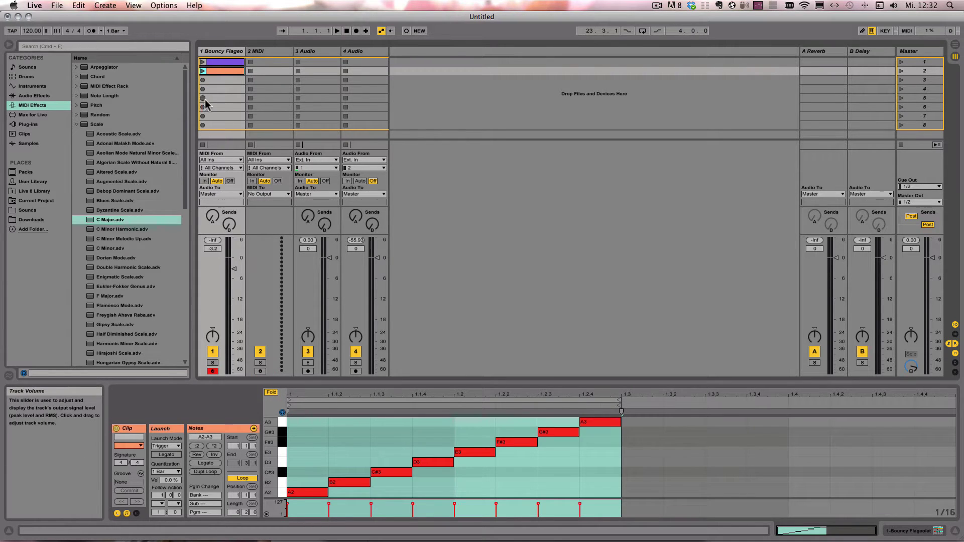
{"action": "left_click", "coordinate": [226, 63]}
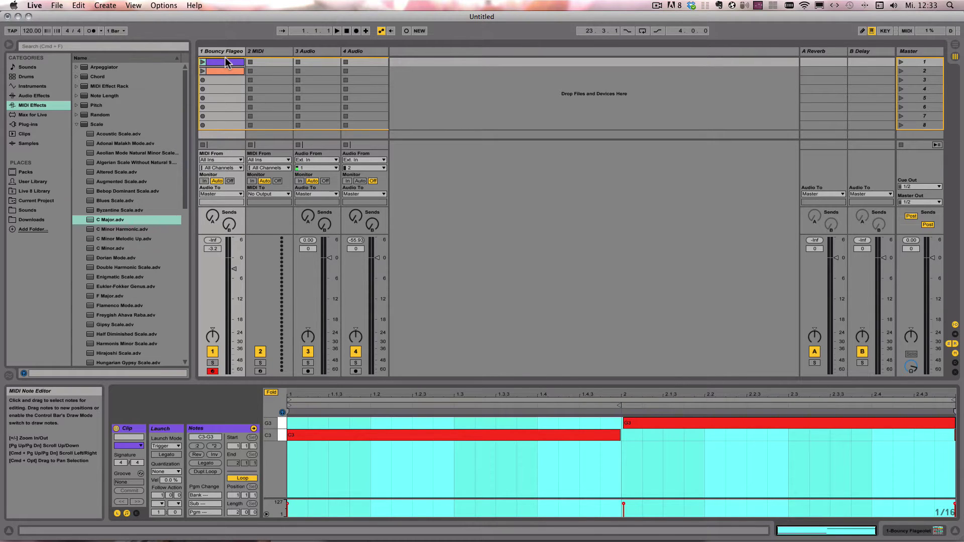
Step: Turn on Remote for the LPK25 MIDI input in Preferences
{"action": "key", "text": "super+comma"}
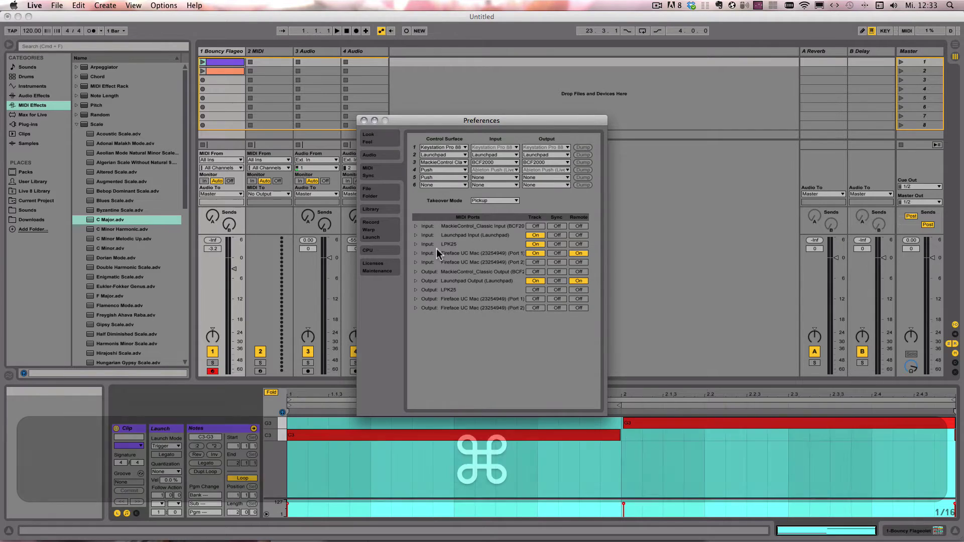
{"action": "left_click", "coordinate": [579, 245]}
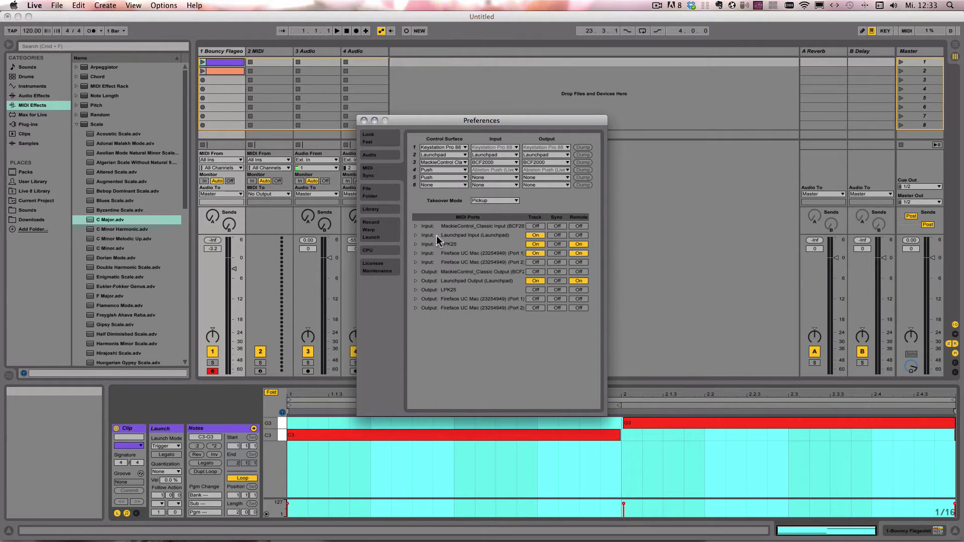
{"action": "left_click", "coordinate": [365, 122]}
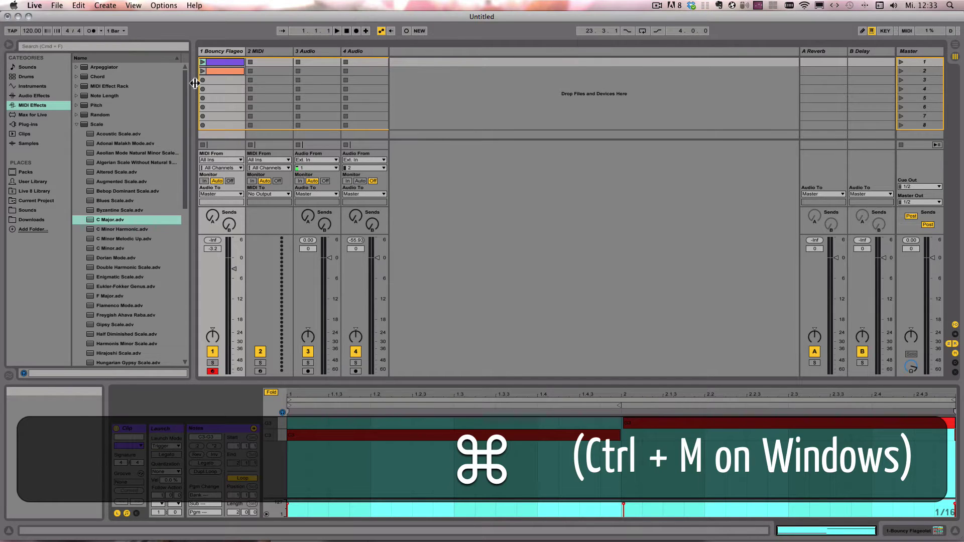
Step: Map clip slot 1 to the keyboard range C2–C4, centred on C3, in MIDI Map mode
{"action": "key", "text": "super+m"}
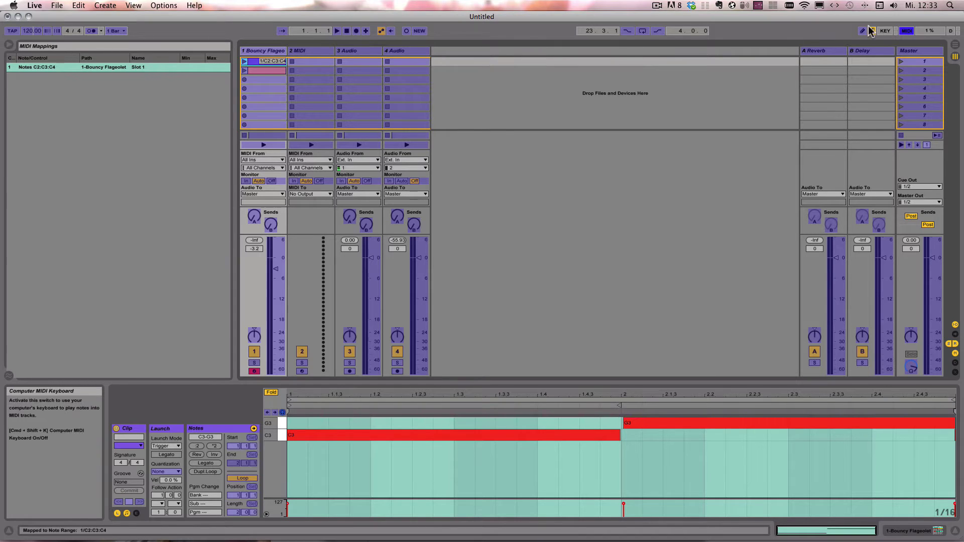
{"action": "left_click", "coordinate": [906, 30]}
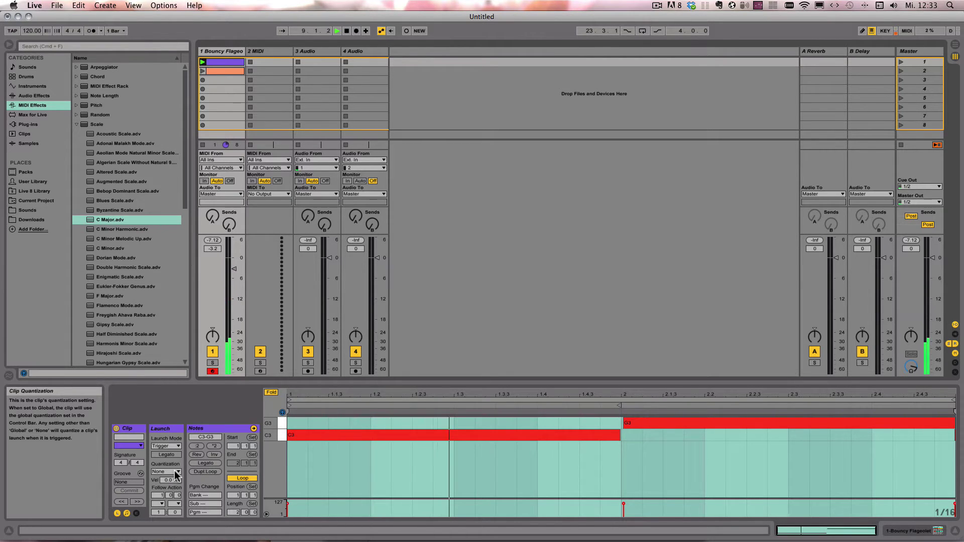
Step: Set the first clip's launch quantization to 2 Bars and stop playback
{"action": "left_click", "coordinate": [161, 472]}
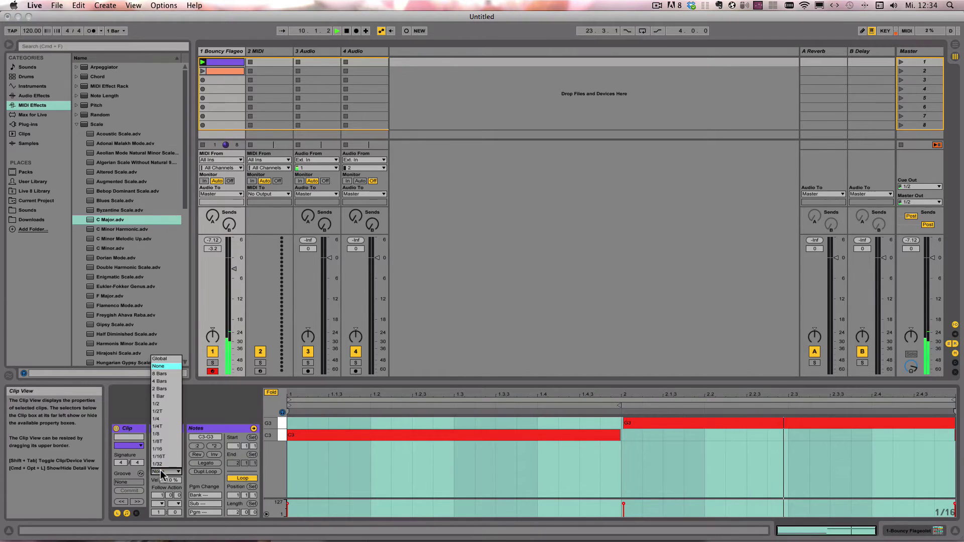
{"action": "left_click", "coordinate": [164, 390]}
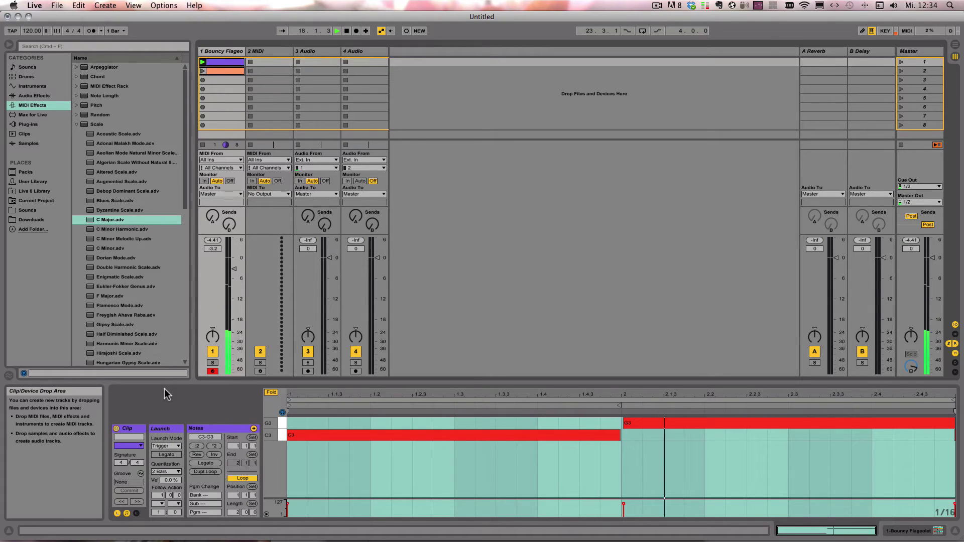
{"action": "key", "text": "space"}
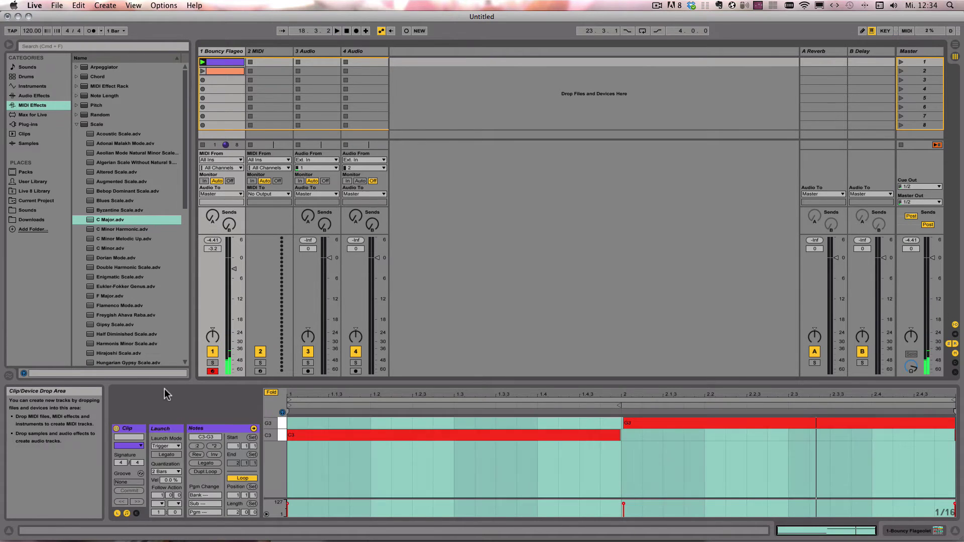
Step: Delete clip slot 1's key mapping, map the second clip slot to the keyboard instead, then stop playback
{"action": "key", "text": "super+m"}
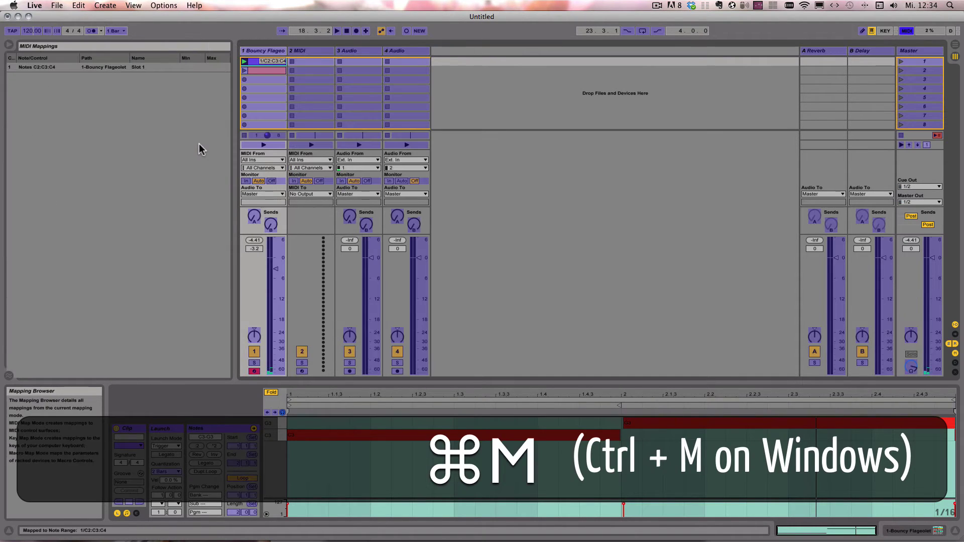
{"action": "left_click", "coordinate": [272, 60]}
{"action": "key", "text": "BackSpace"}
{"action": "left_click", "coordinate": [272, 70]}
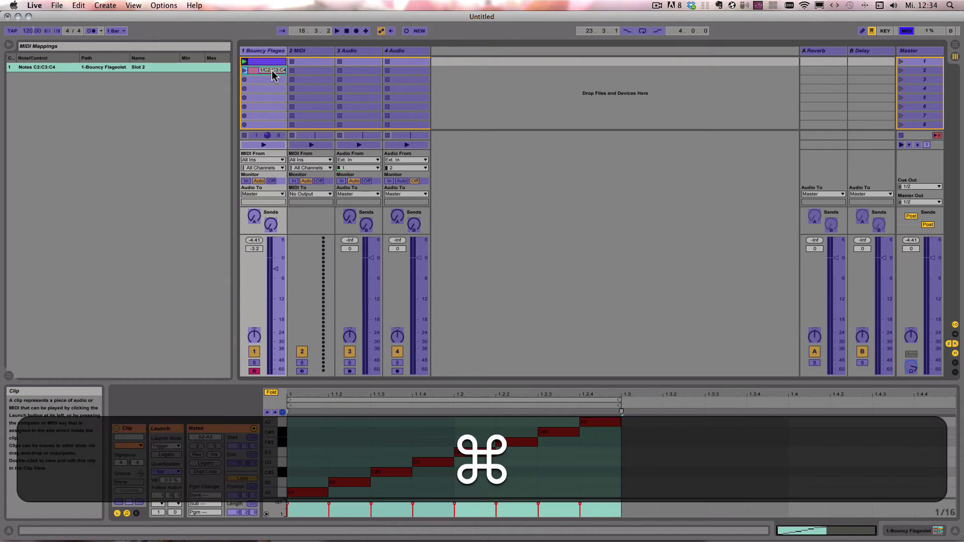
{"action": "key", "text": "super+m"}
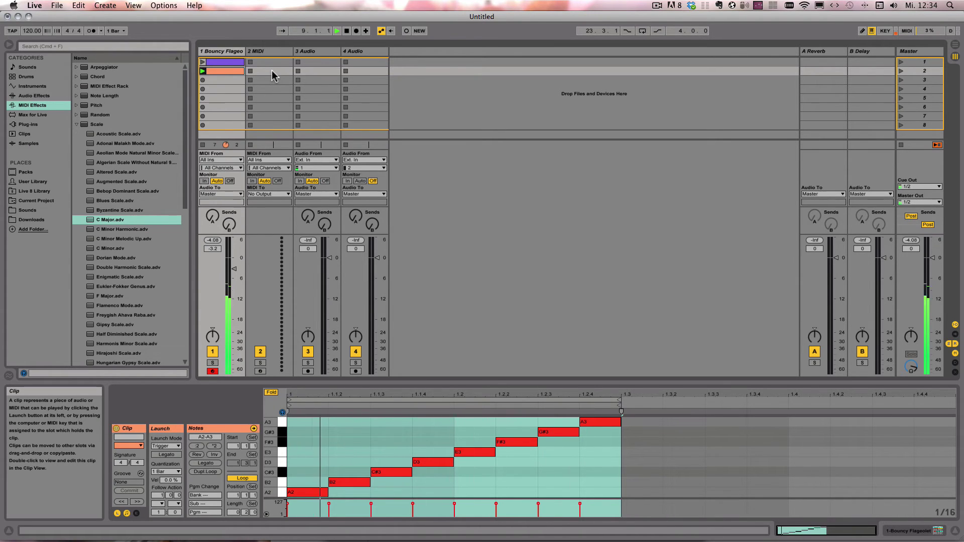
{"action": "key", "text": "space"}
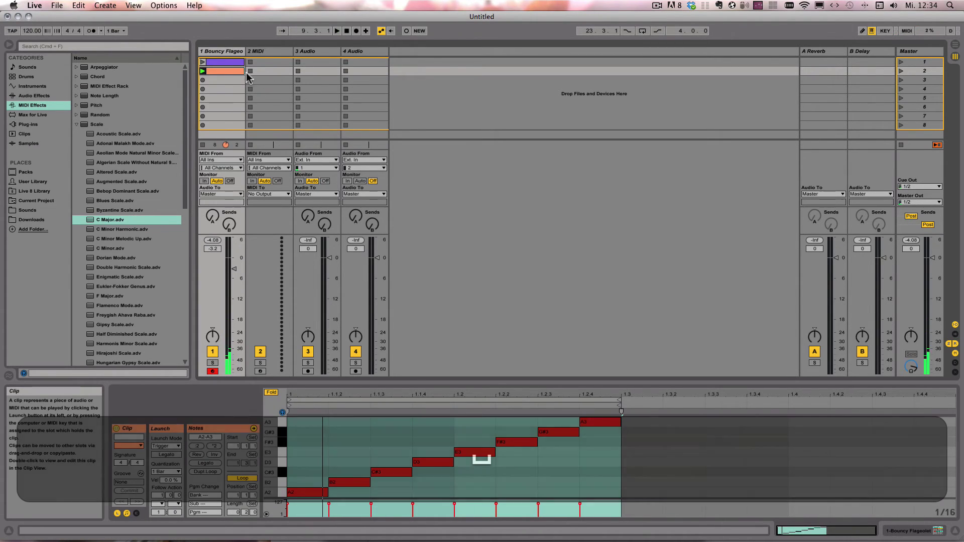
Step: Insert C Major.adv before Bouncy Flageolet, shift its base note to B, and start playback
{"action": "left_click", "coordinate": [216, 52]}
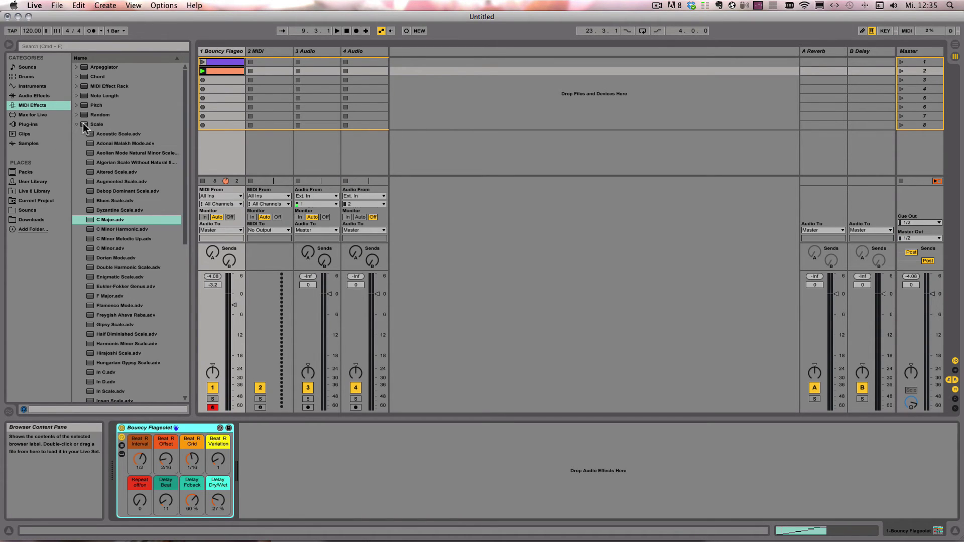
{"action": "left_click_drag", "start_coordinate": [93, 221], "coordinate": [114, 448]}
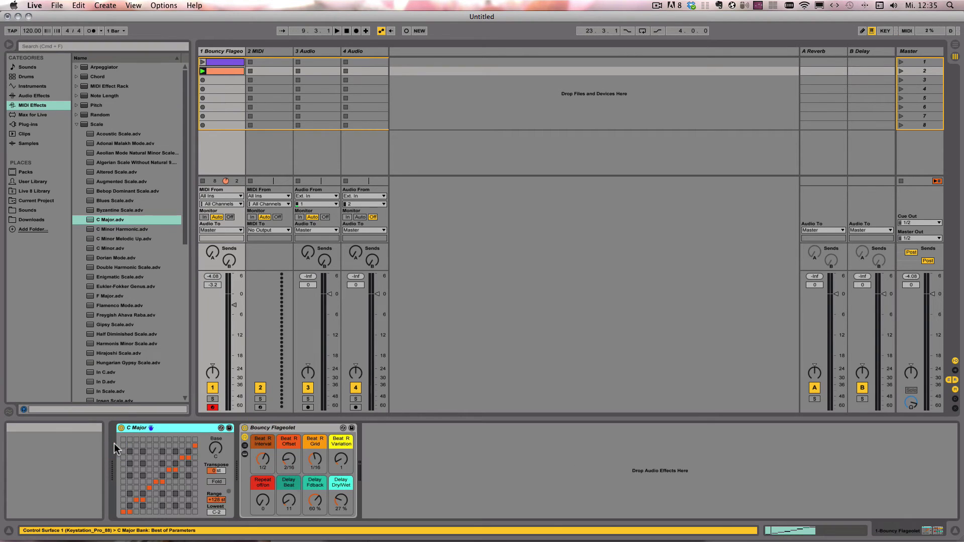
{"action": "left_click_drag", "start_coordinate": [216, 448], "coordinate": [216, 457]}
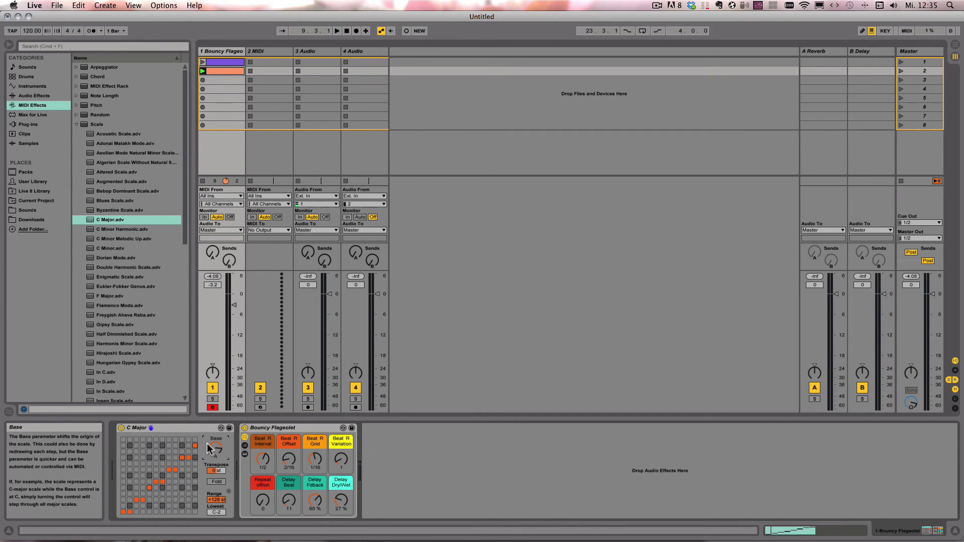
{"action": "key", "text": "space"}
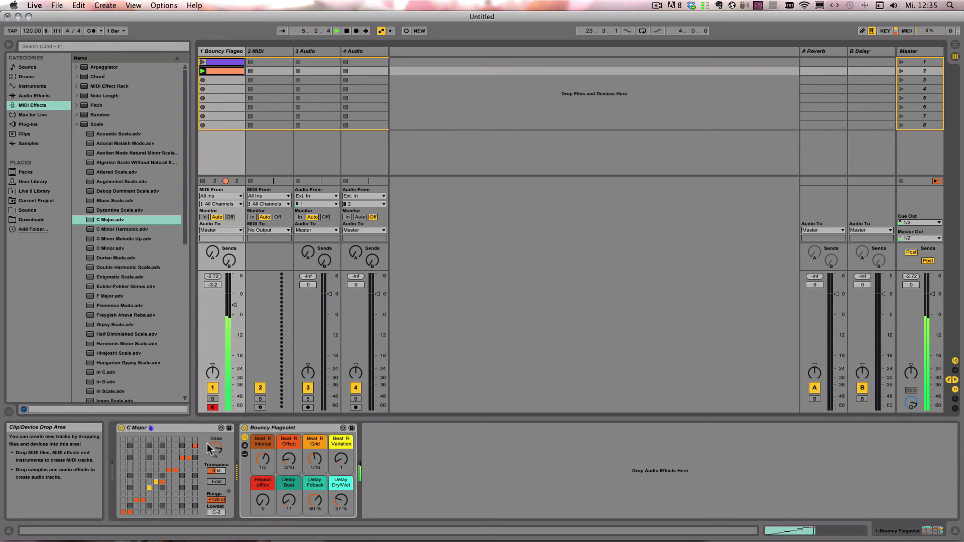
{"action": "left_click", "coordinate": [213, 71]}
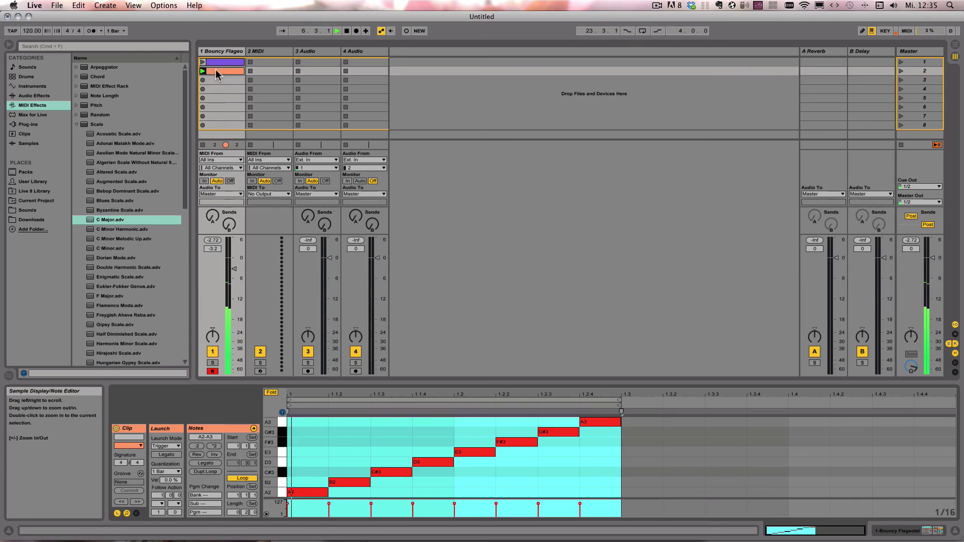
Step: Record the clip performance into the Arrangement, then stop playback and recording
{"action": "left_click", "coordinate": [357, 31]}
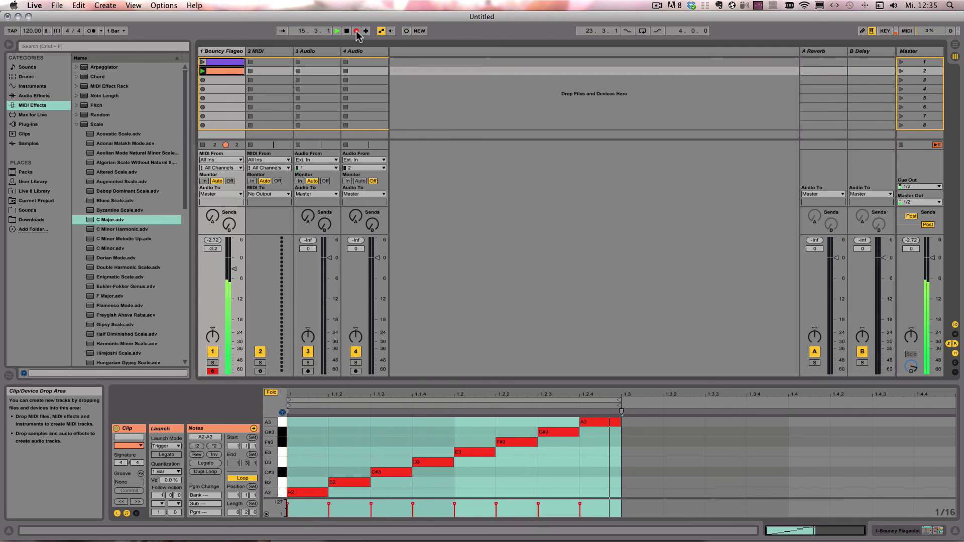
{"action": "key", "text": "space"}
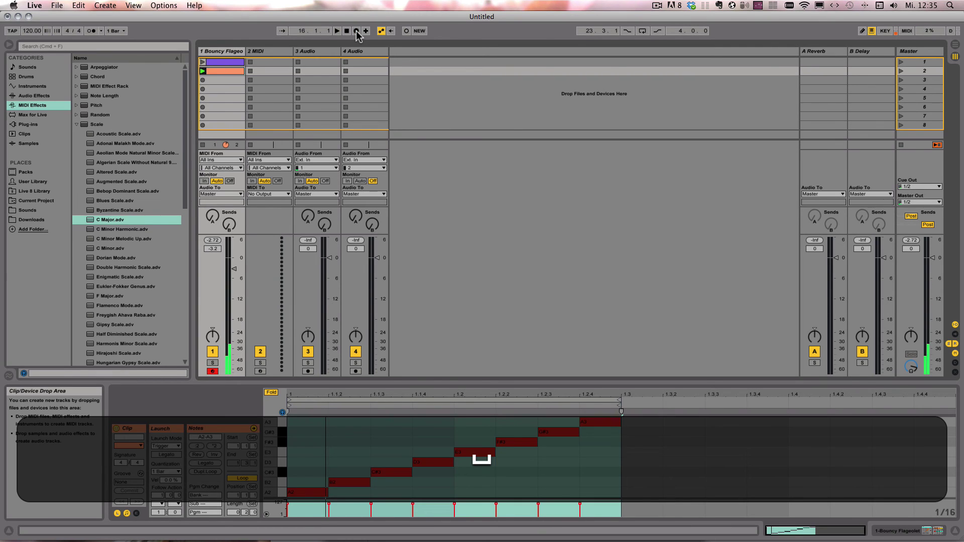
Step: In Arrangement View, zoom to bars 8–16, return playback to the arrangement, and enlarge track 1
{"action": "key", "text": "Tab"}
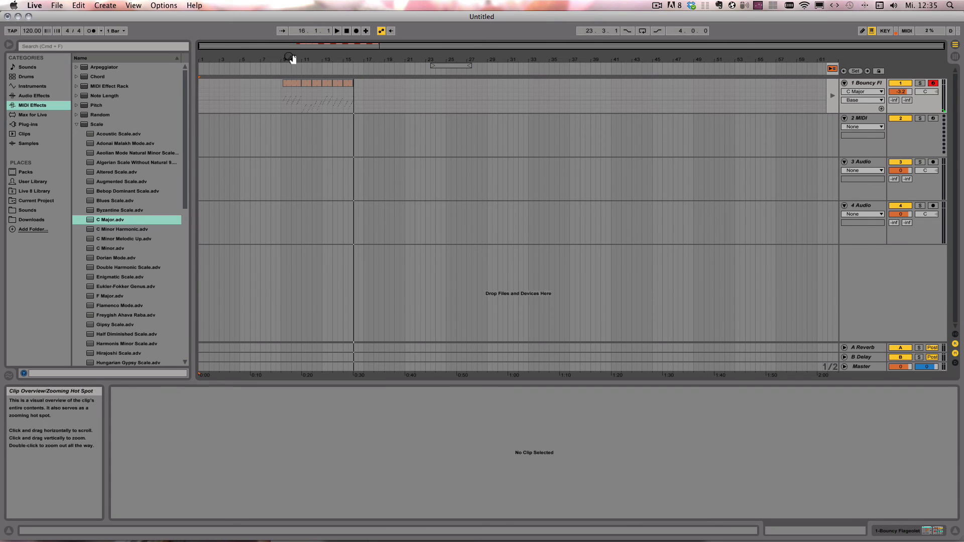
{"action": "left_click_drag", "start_coordinate": [291, 47], "coordinate": [290, 55]}
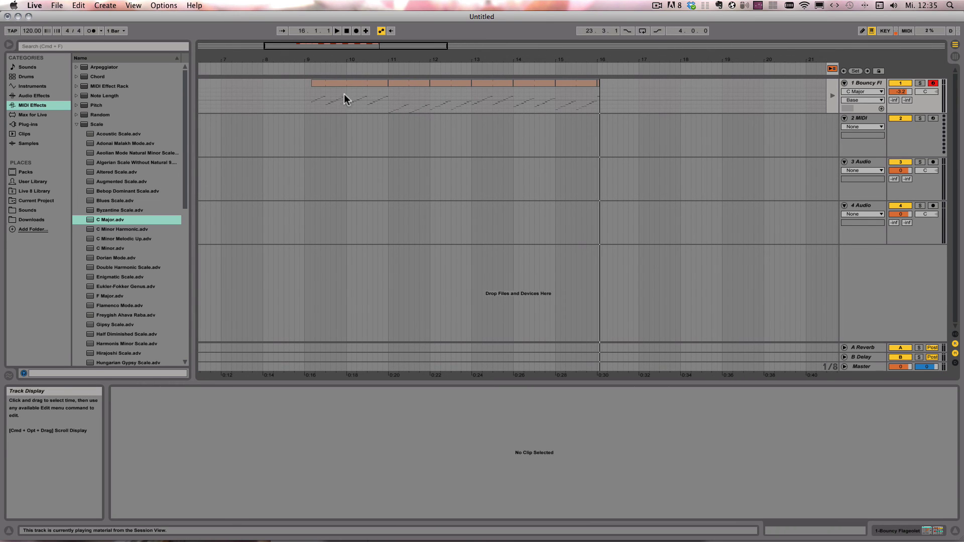
{"action": "left_click", "coordinate": [832, 68]}
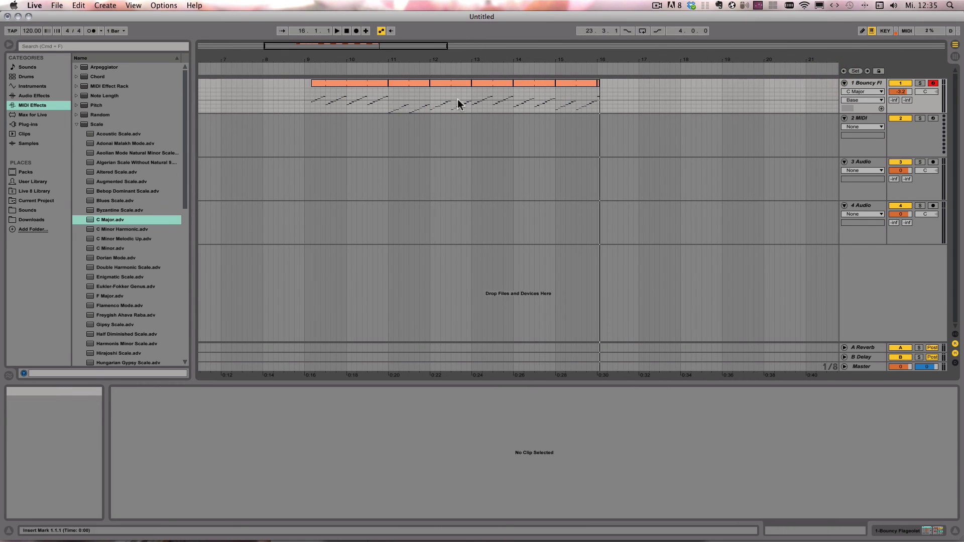
{"action": "left_click_drag", "start_coordinate": [849, 113], "coordinate": [849, 223]}
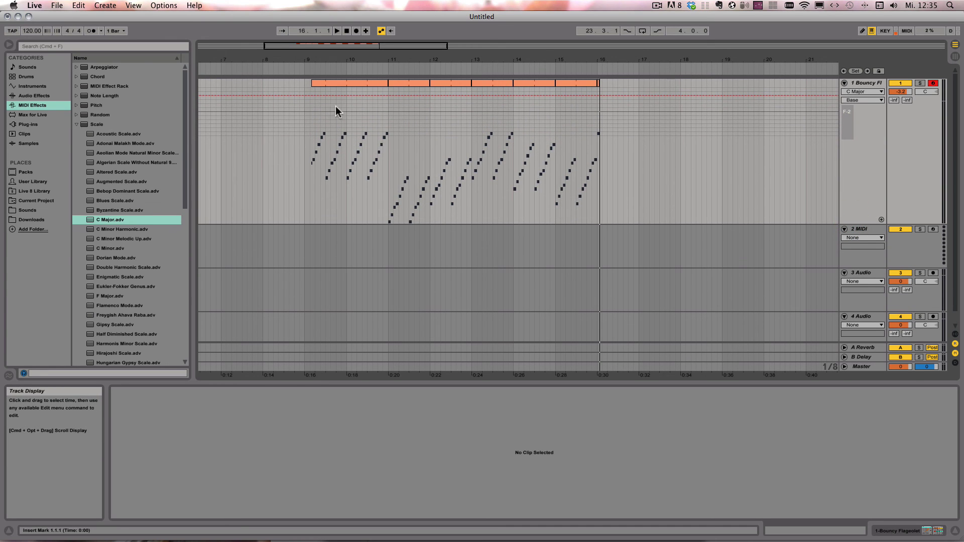
{"action": "left_click_drag", "start_coordinate": [330, 46], "coordinate": [325, 103]}
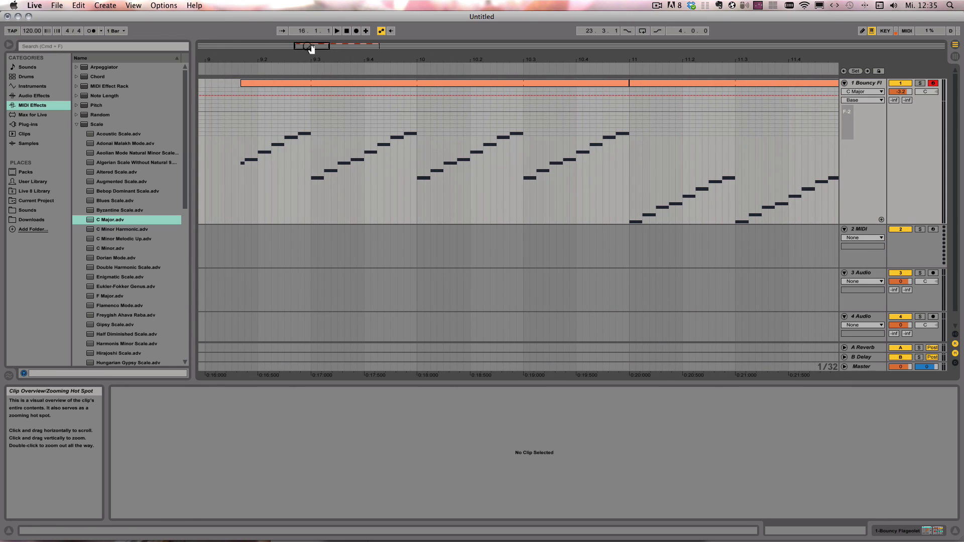